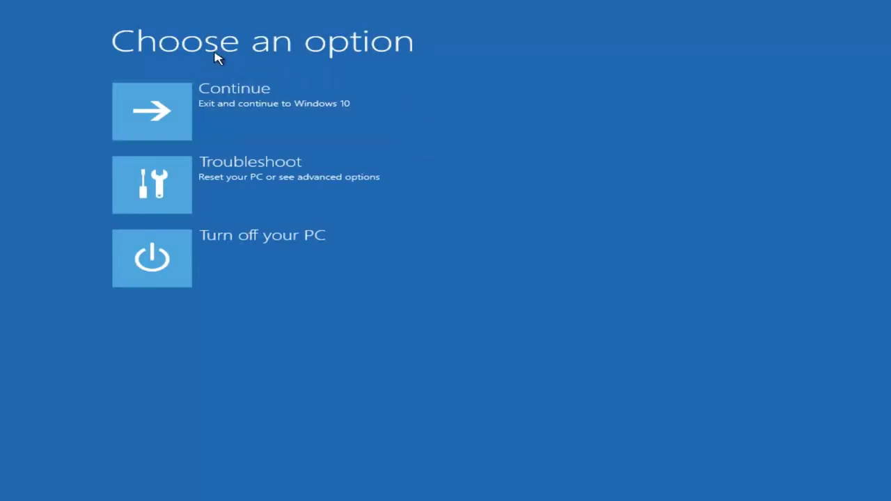
Step: Choose the Troubleshoot tile to reach the Reset this PC and Advanced options page
left_click(207, 178)
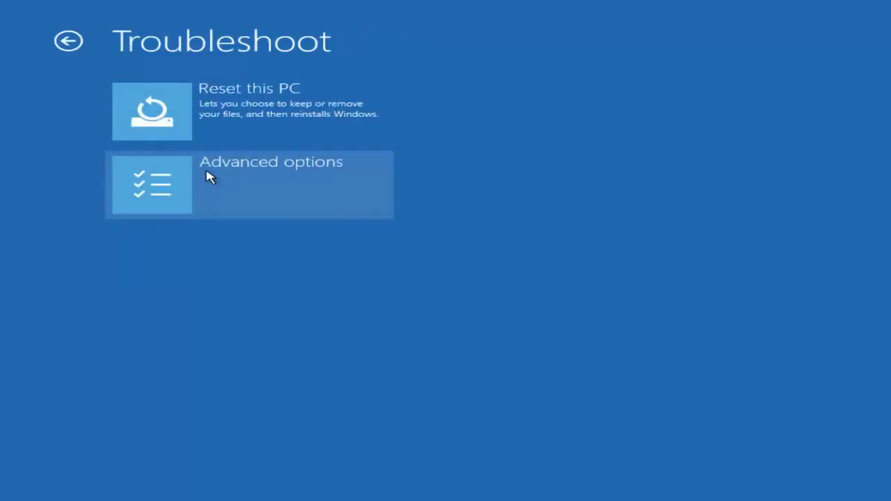
Step: Open Advanced options on the Troubleshoot page to list System Restore, Startup Repair and Command Prompt
left_click(215, 172)
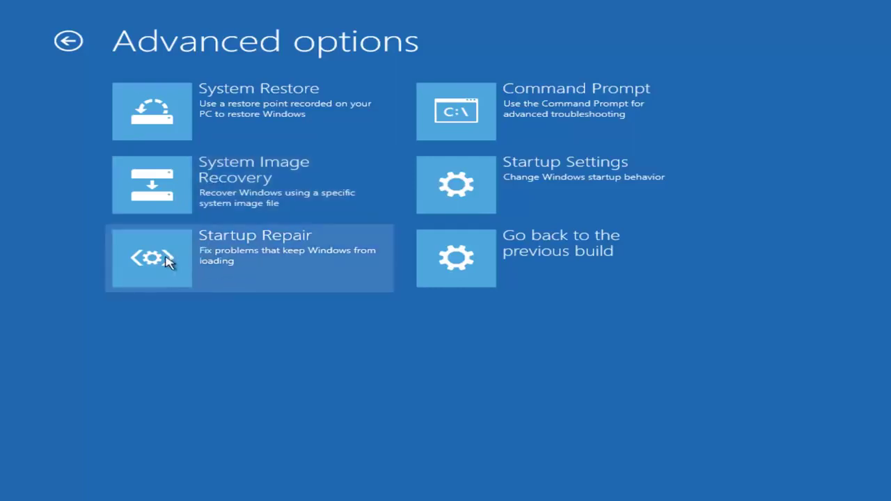
Step: Start Startup Repair so the PC runs Diagnosing your PC
left_click(214, 259)
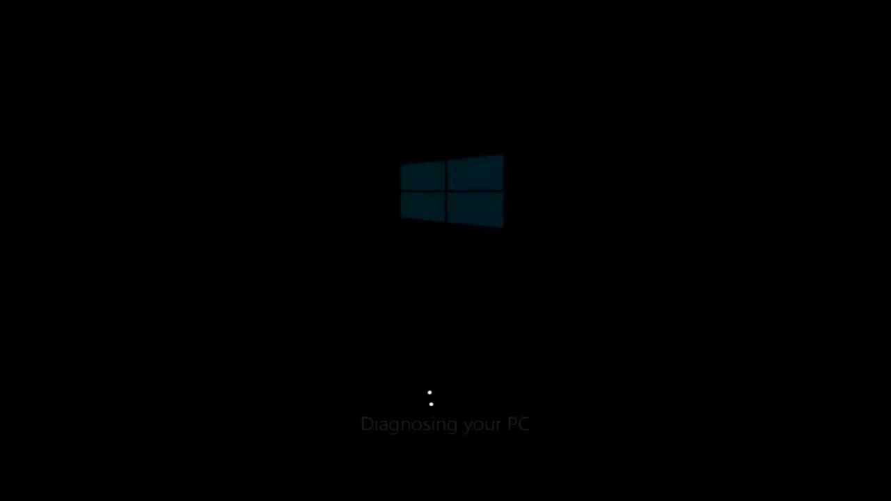